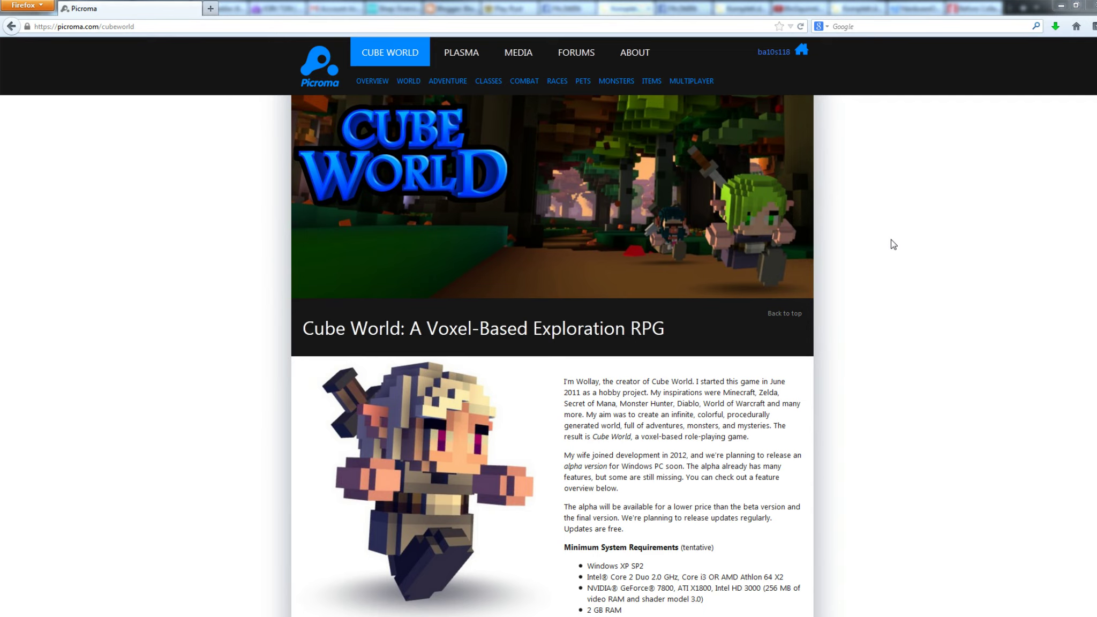
- Scroll through the current page, briefly highlighting the Windows platform entry, then return to the top
scroll(890, 254, "down", 10)
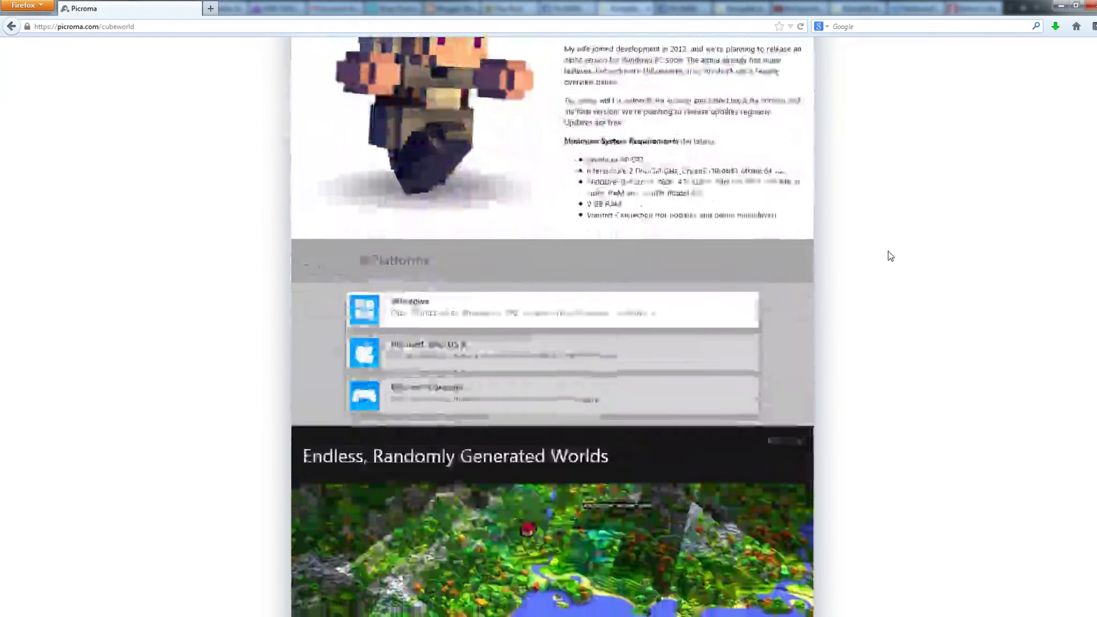
scroll(888, 252, "down", 7)
scroll(890, 253, "up", 6)
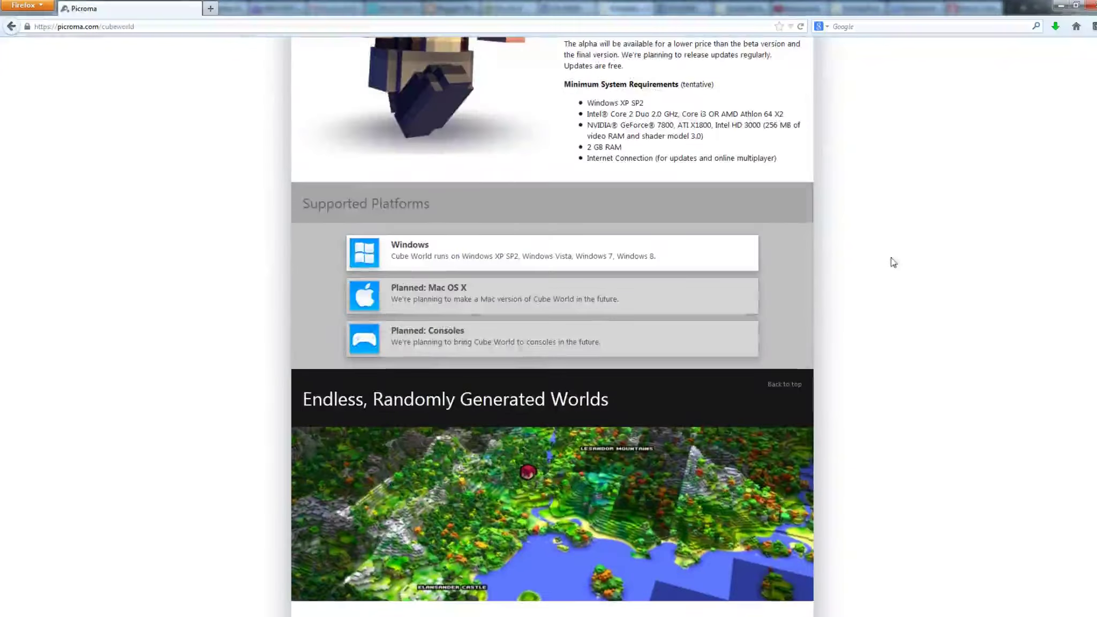
left_click_drag(348, 238, 419, 254)
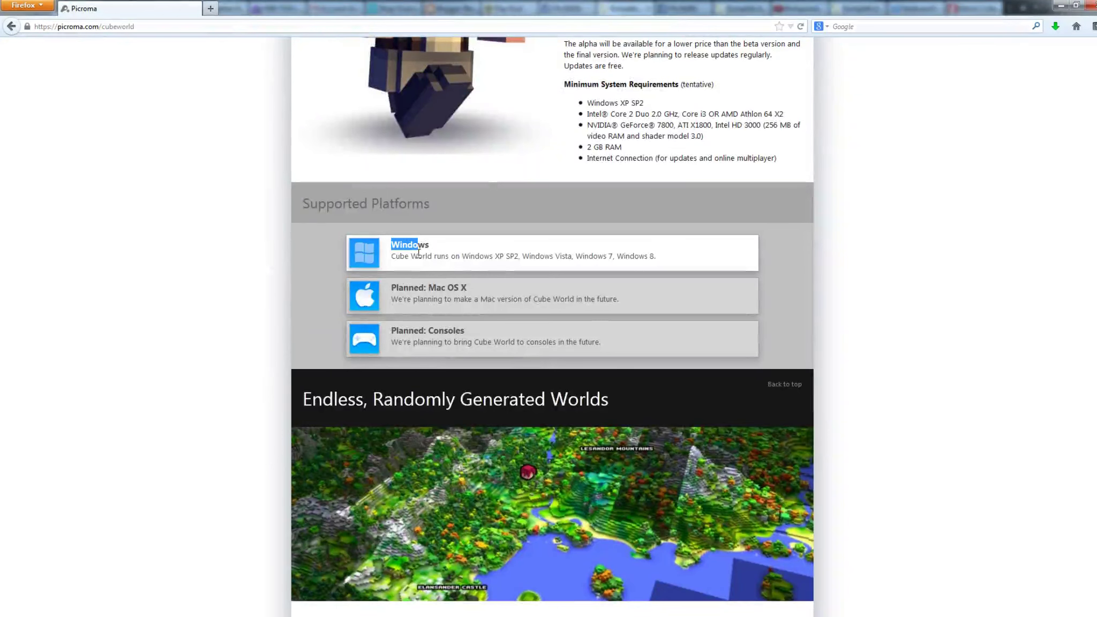
left_click(371, 251)
scroll(699, 307, "down", 15)
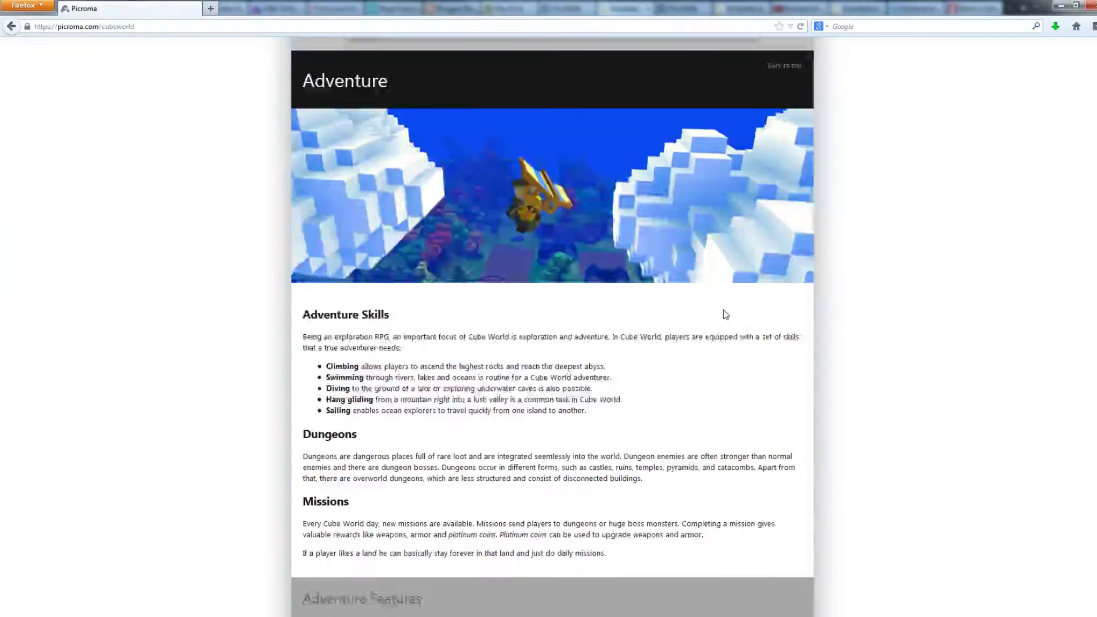
scroll(726, 314, "down", 15)
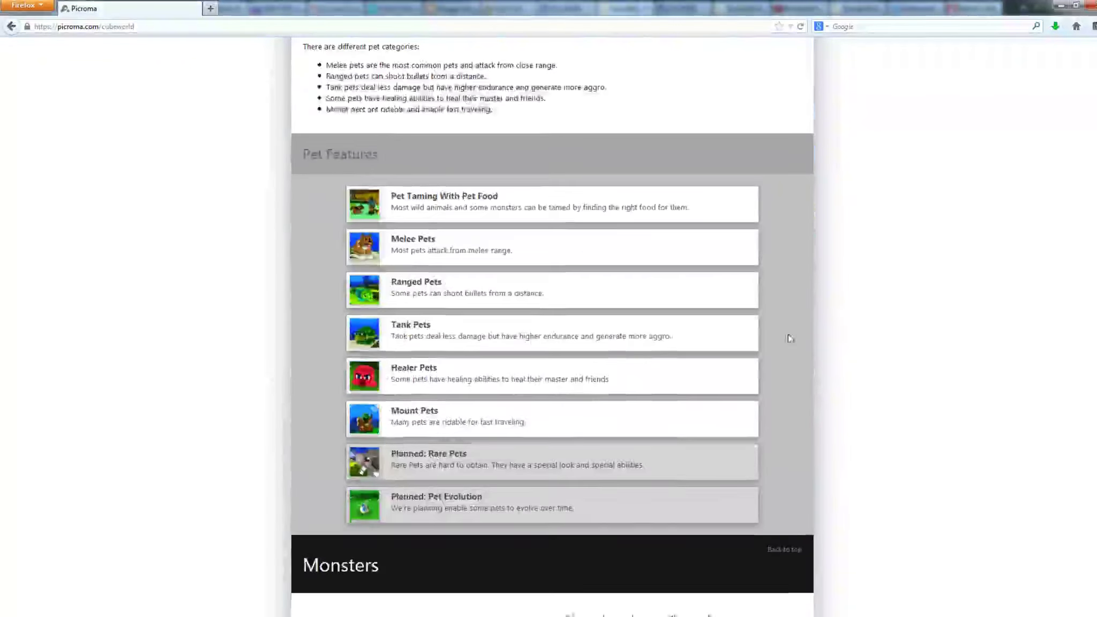
scroll(842, 313, "down", 15)
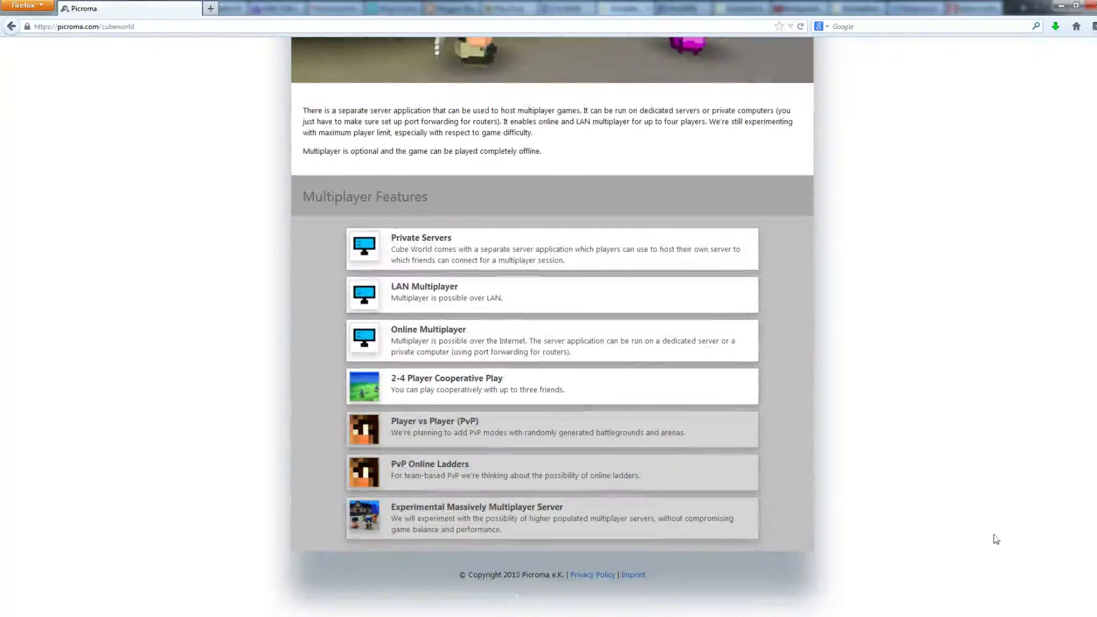
key("Home")
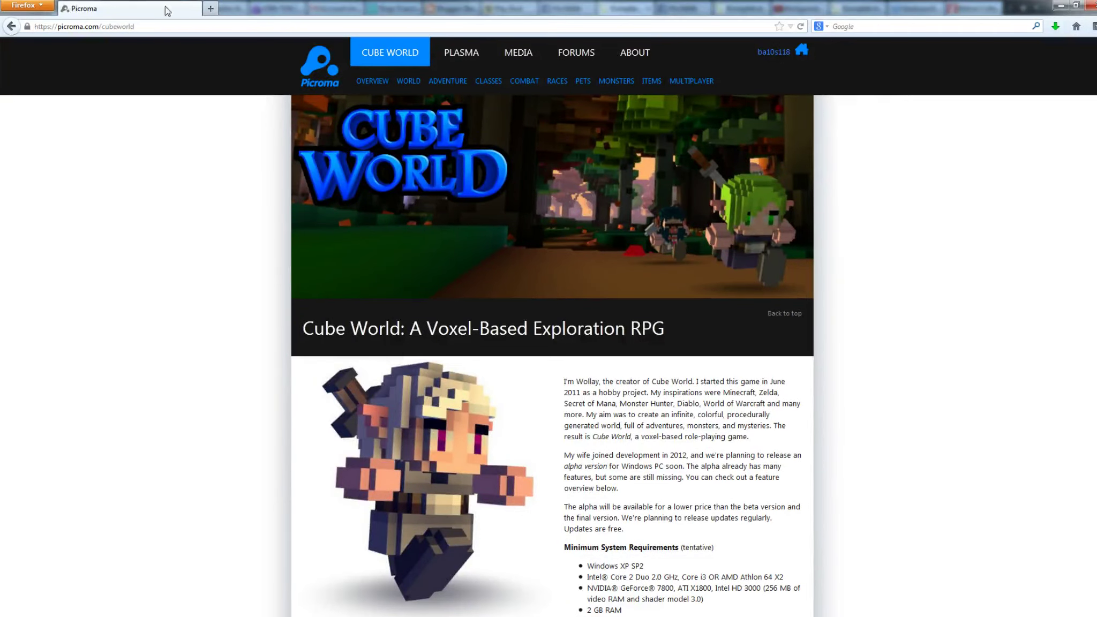
- Search Google for 'cubeworld' in a new tab
left_click(210, 9)
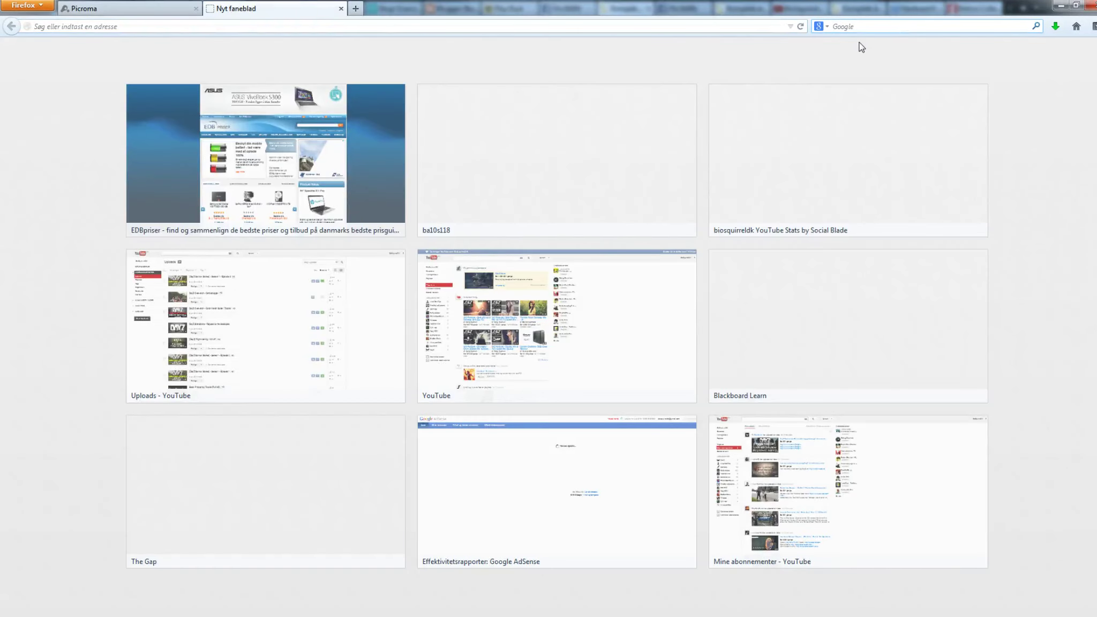
type("cubeworld")
key("Return")
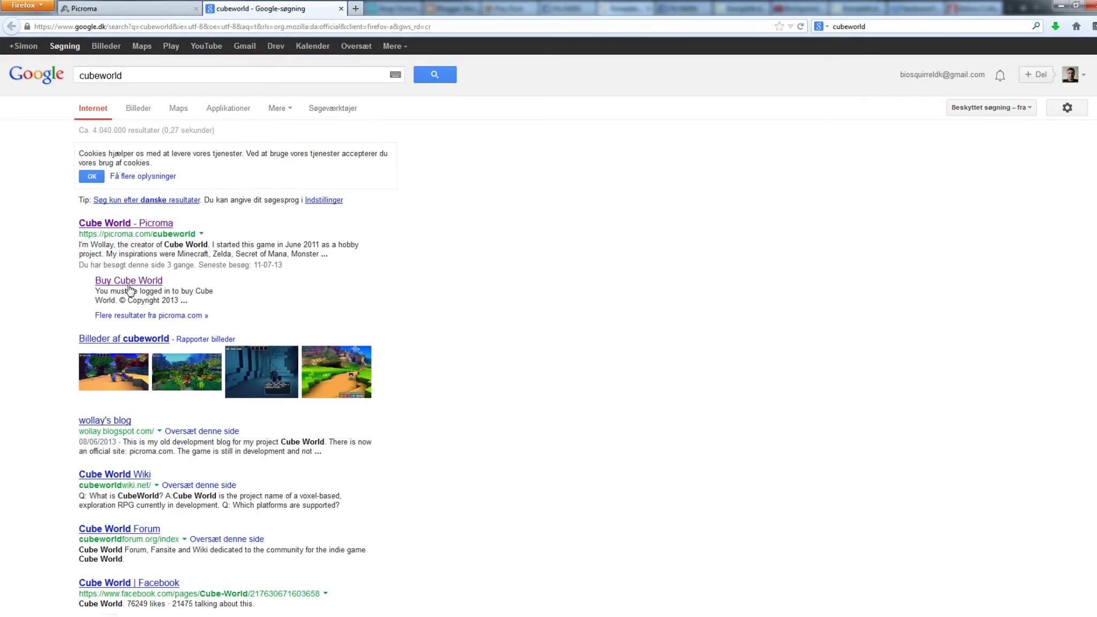
- Open the Buy Cube World sitelink and scroll down to the Public Alpha purchase section
left_click(132, 282)
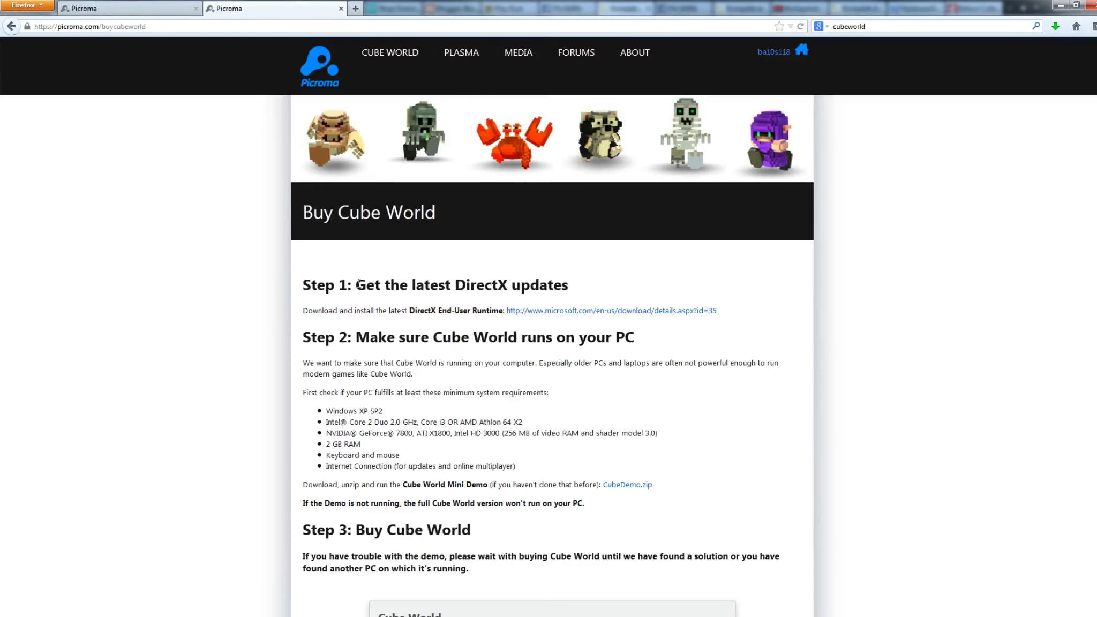
scroll(465, 249, "down", 5)
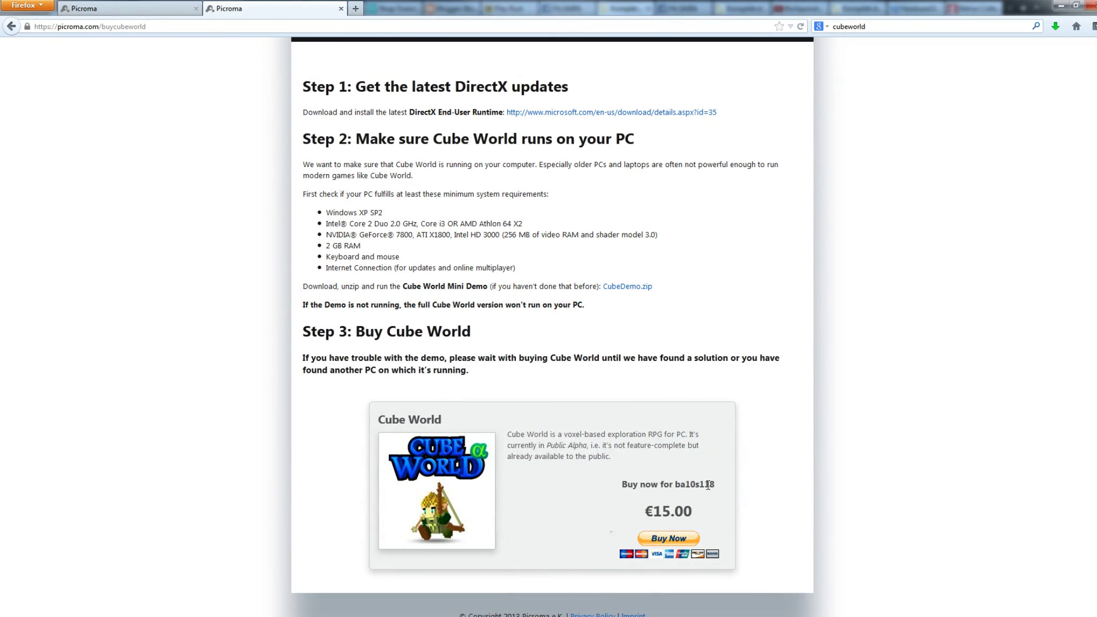
left_click_drag(546, 447, 584, 445)
left_click(867, 344)
- Download CubeDemo.zip, open it with WinRAR, and dismiss the WinRAR licence reminder
left_click(641, 287)
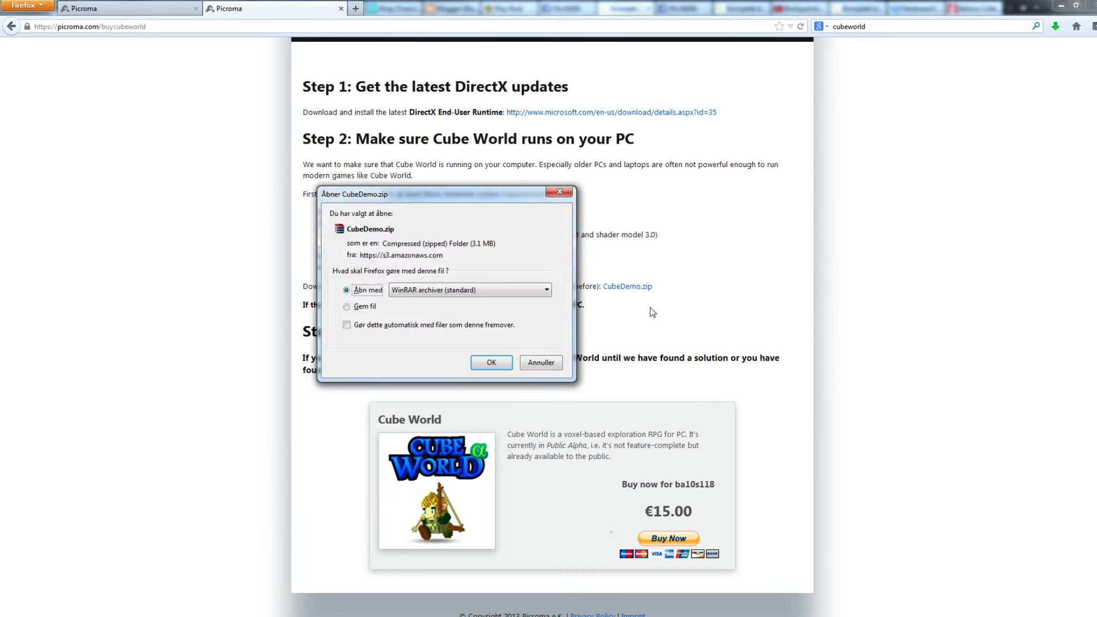
left_click(492, 366)
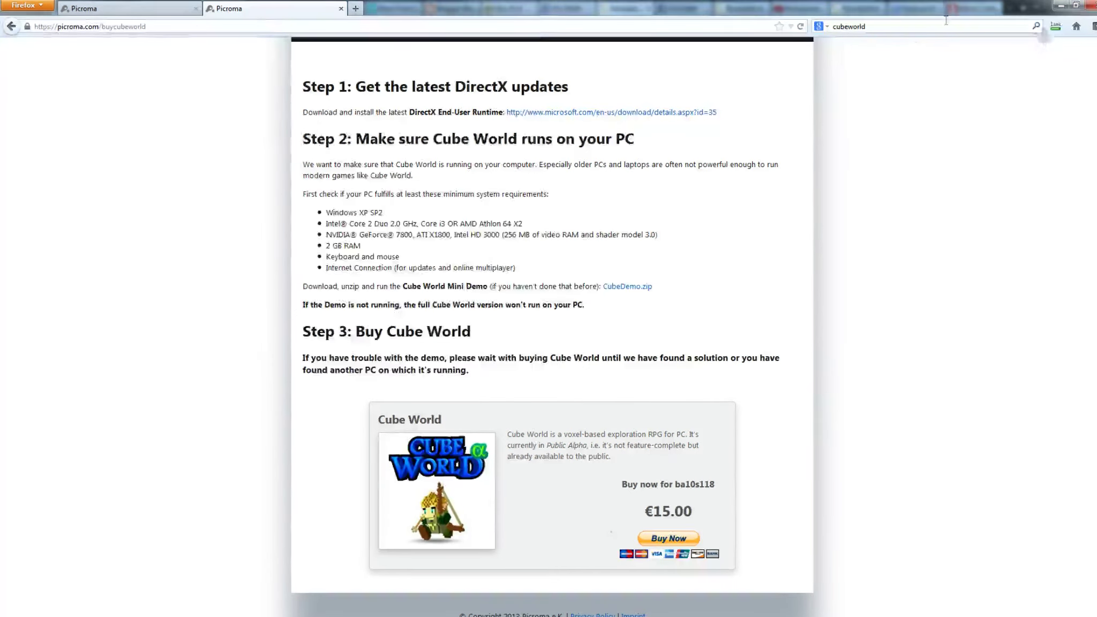
key("alt+Tab")
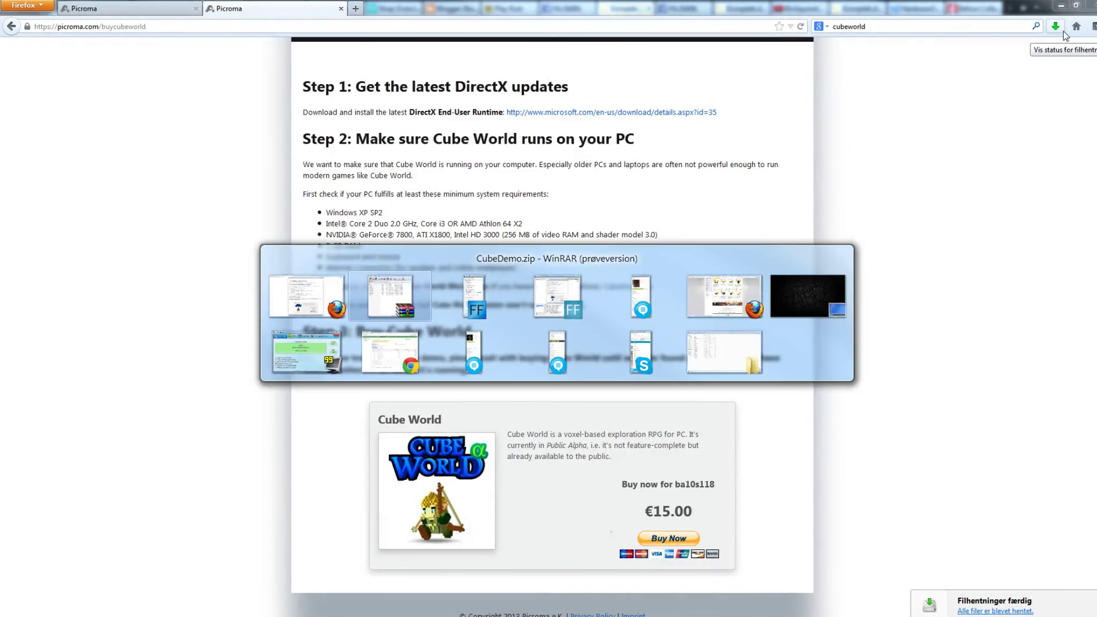
left_click(617, 320)
key("alt+Tab")
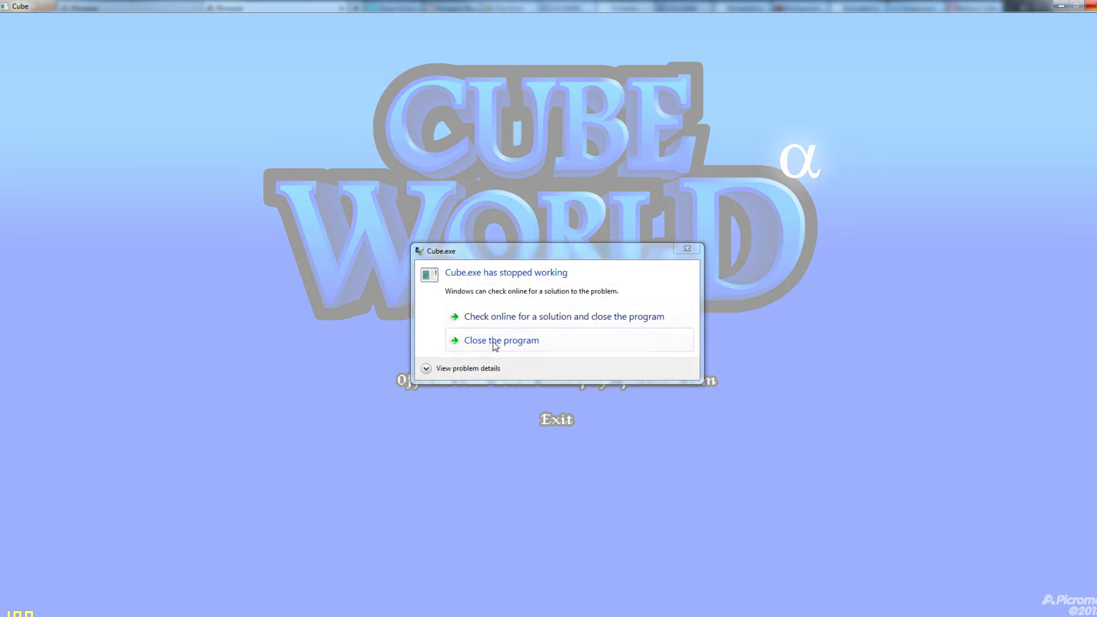
- Dismiss the Cube.exe crash, relaunch Cube, dismiss the second crash, and close the extracted folder
left_click(494, 344)
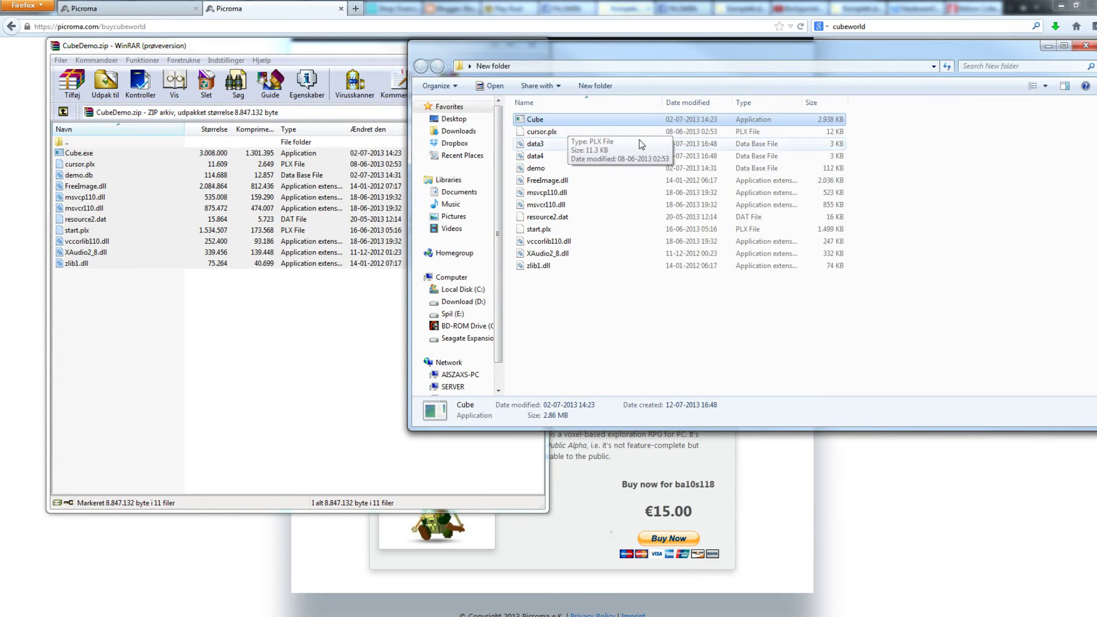
double_click(534, 119)
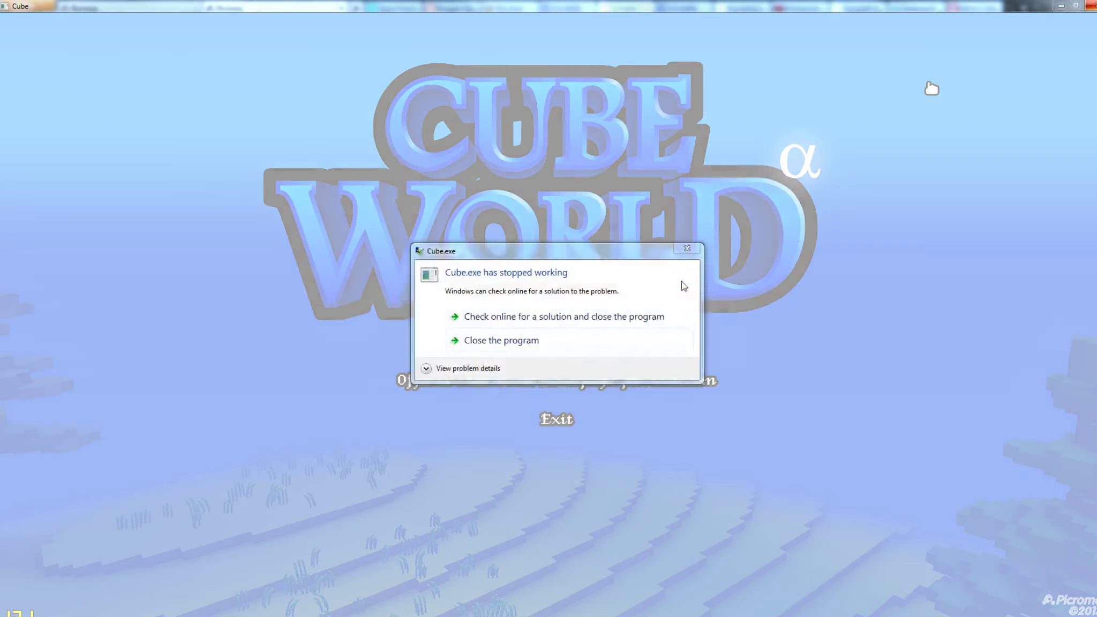
left_click(554, 338)
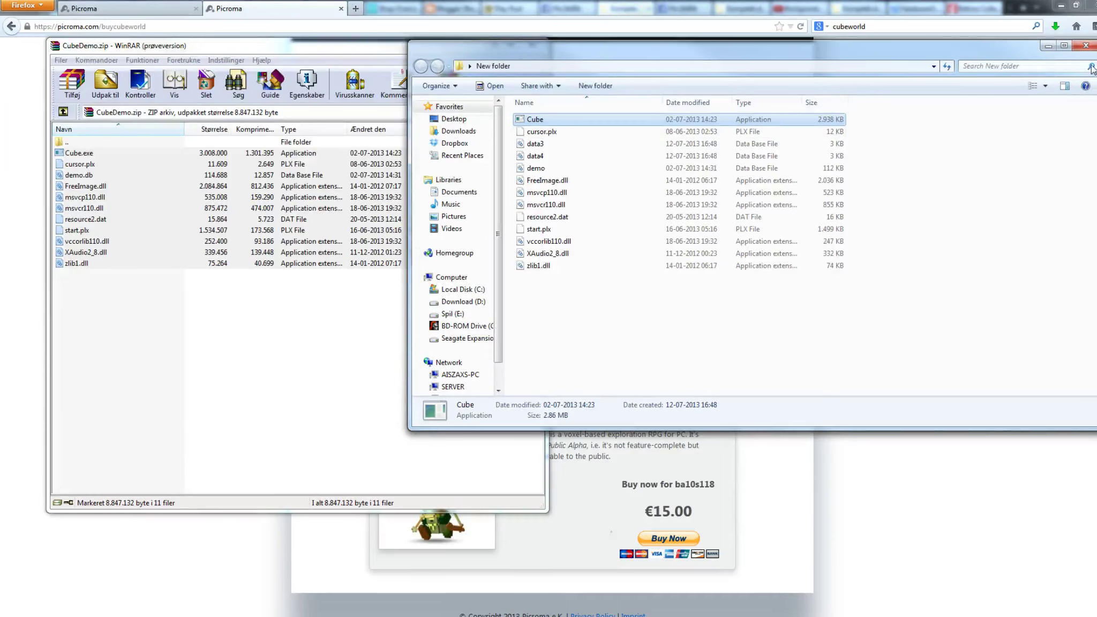
left_click(1086, 45)
- Close the CubeDemo.zip archive, rerun the cubeworld Google search, and reopen Buy Cube World
left_click(531, 43)
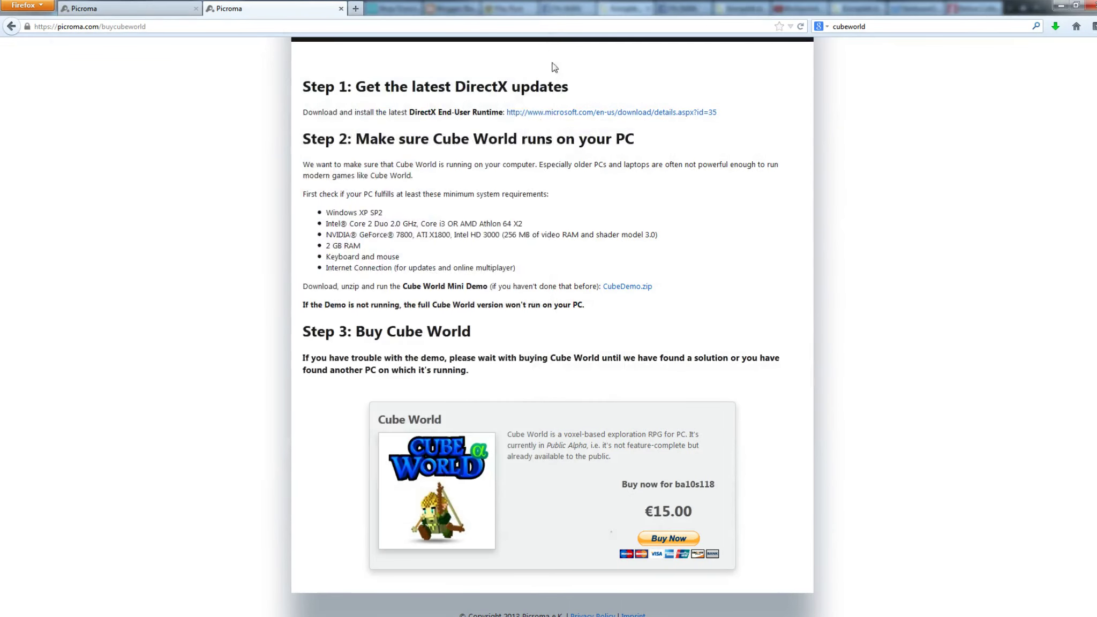
scroll(656, 351, "down", 2)
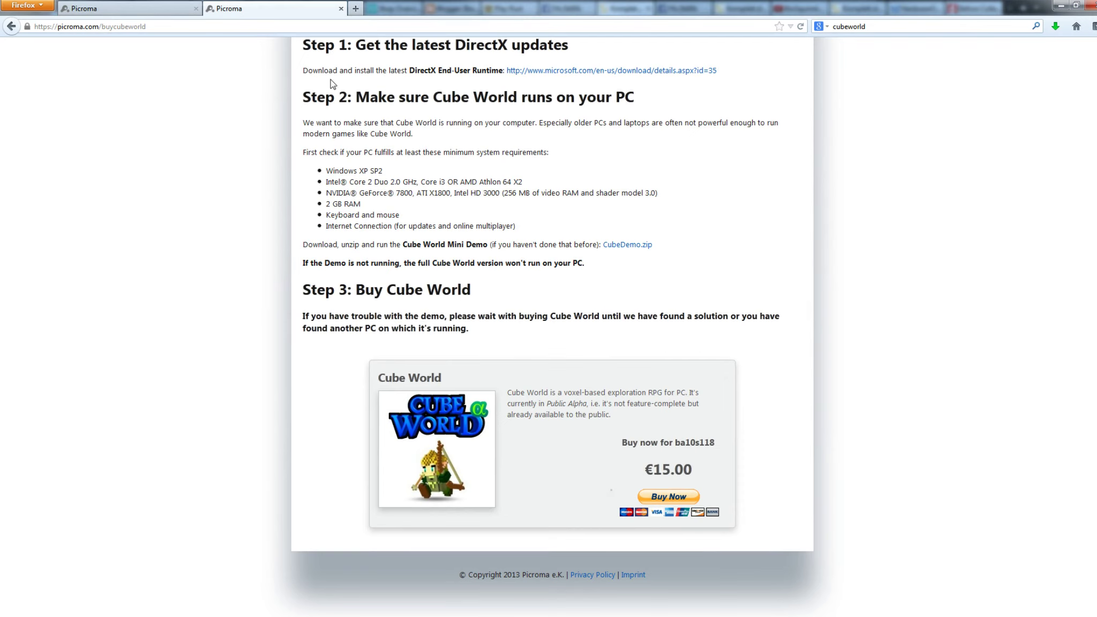
left_click(868, 27)
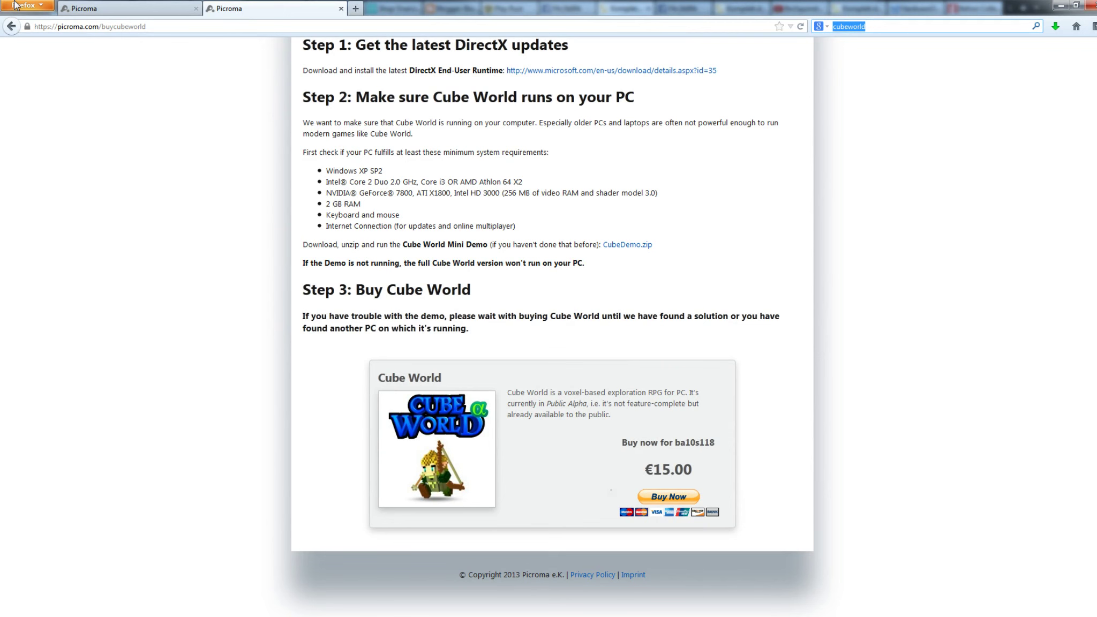
key("Return")
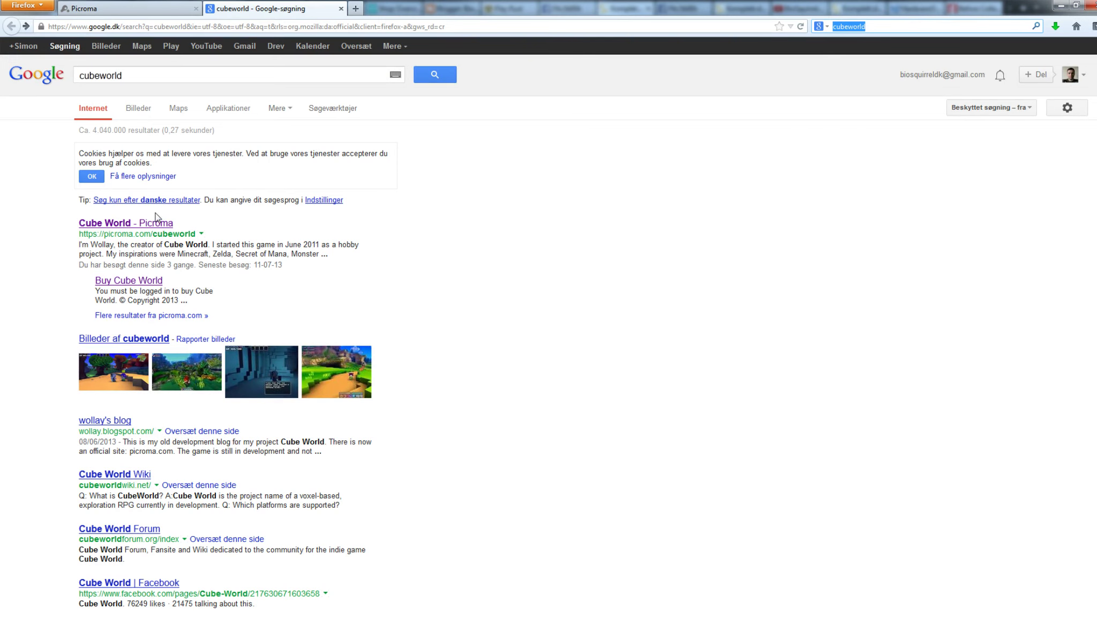
left_click(145, 284)
scroll(372, 251, "down", 3)
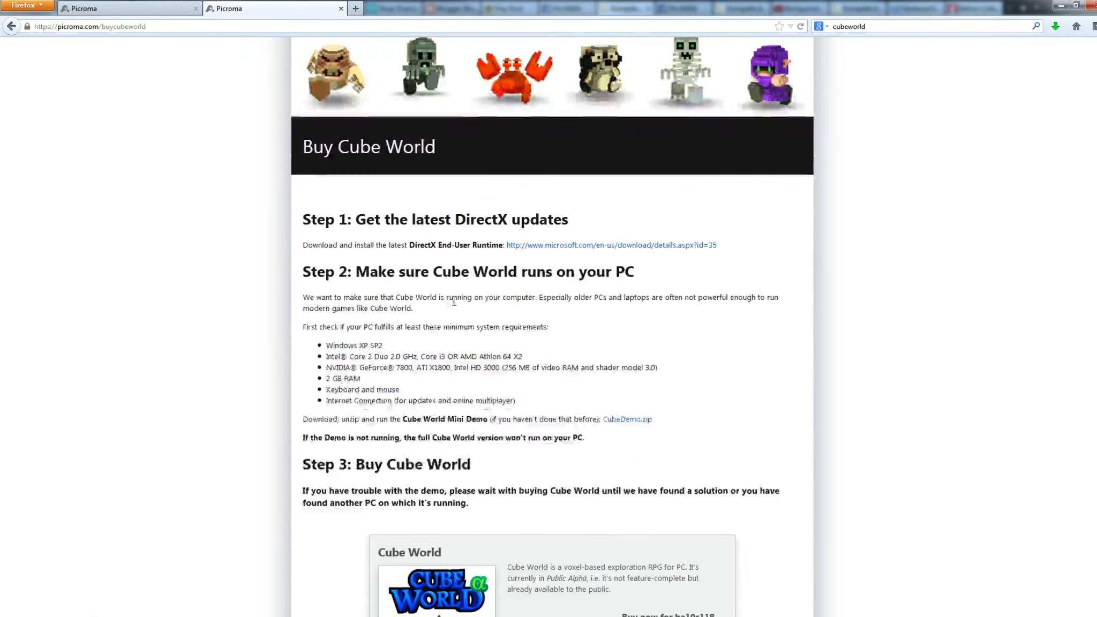
left_click_drag(313, 245, 538, 256)
left_click(805, 319)
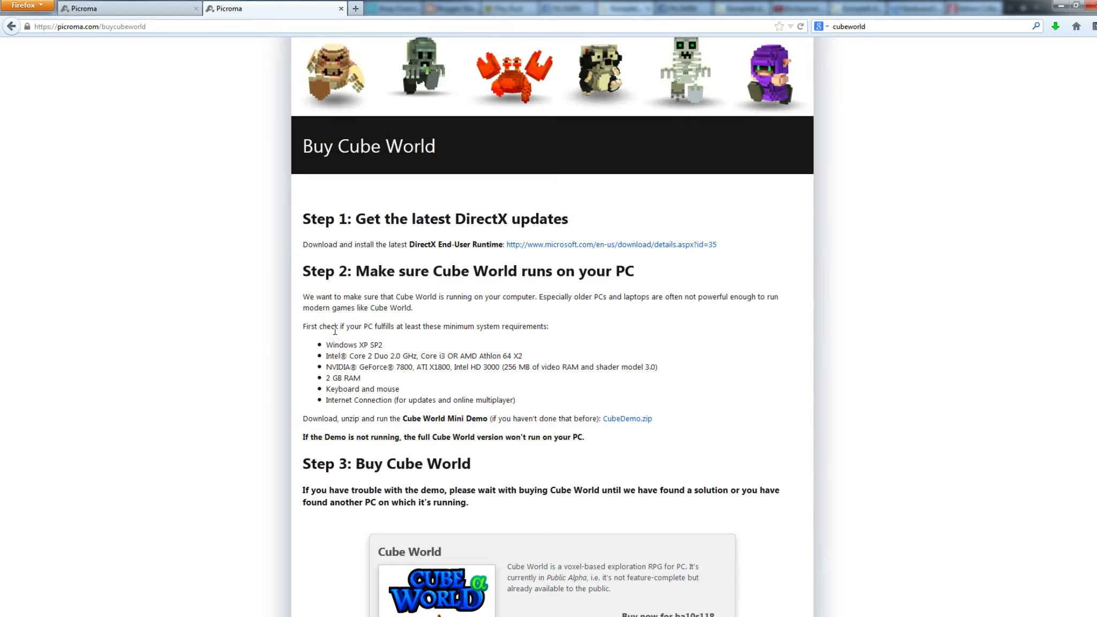
left_click_drag(326, 379, 363, 385)
left_click_drag(344, 345, 573, 369)
left_click_drag(693, 367, 370, 339)
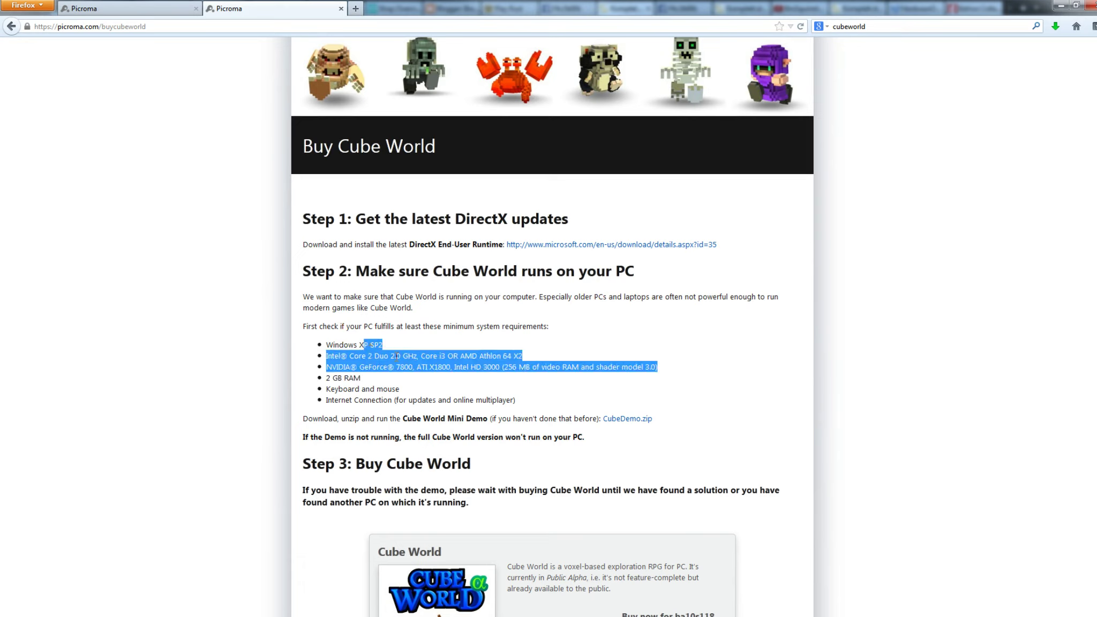
left_click_drag(324, 400, 517, 400)
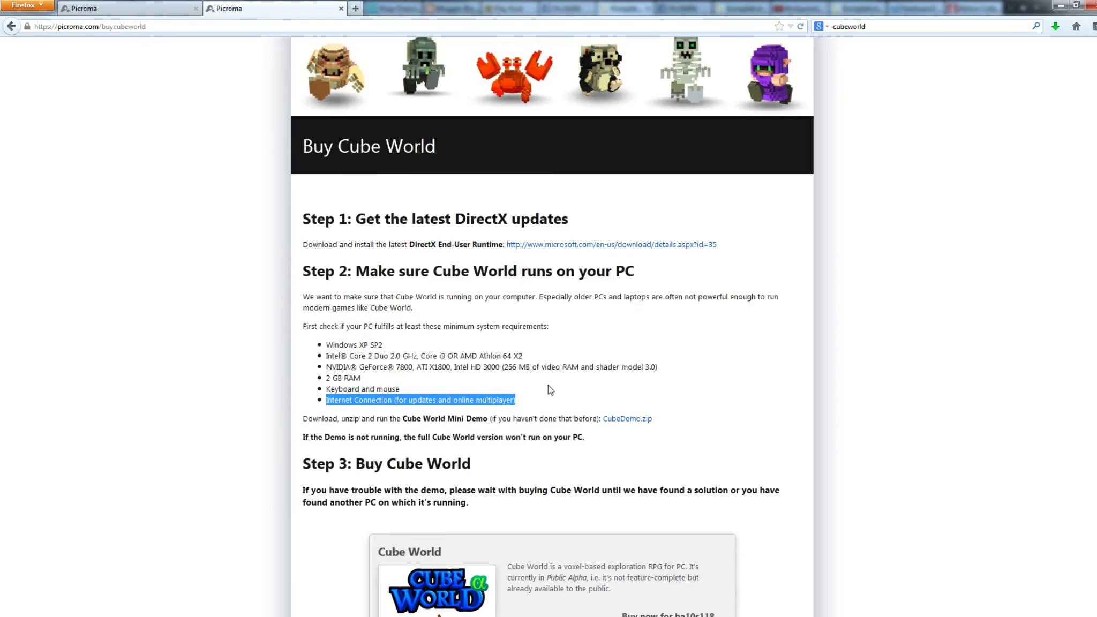
left_click(569, 381)
scroll(560, 386, "down", 5)
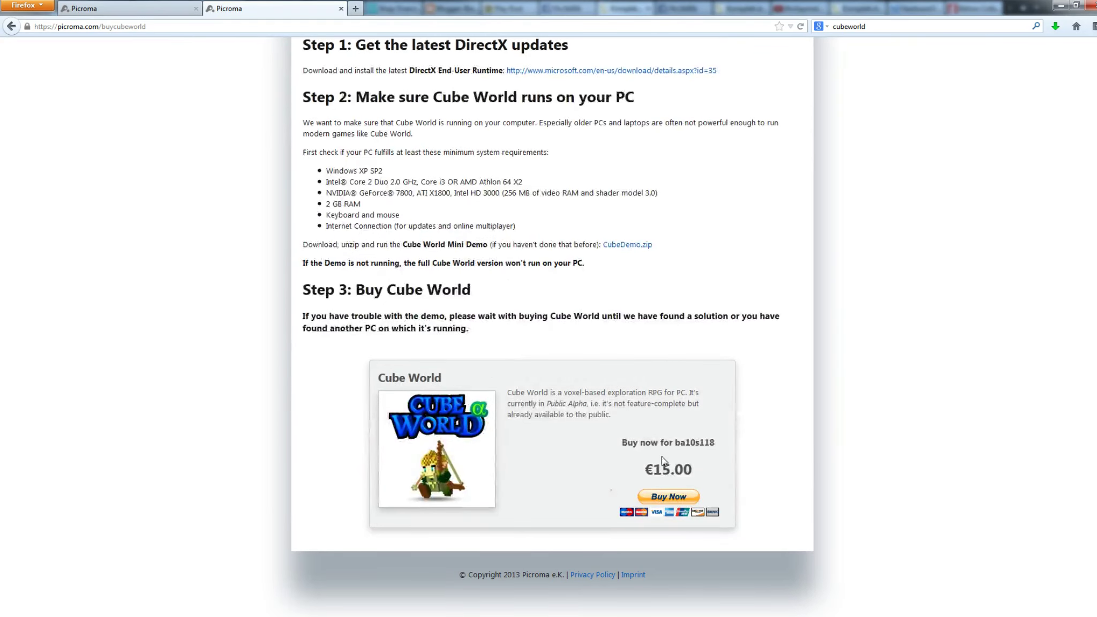